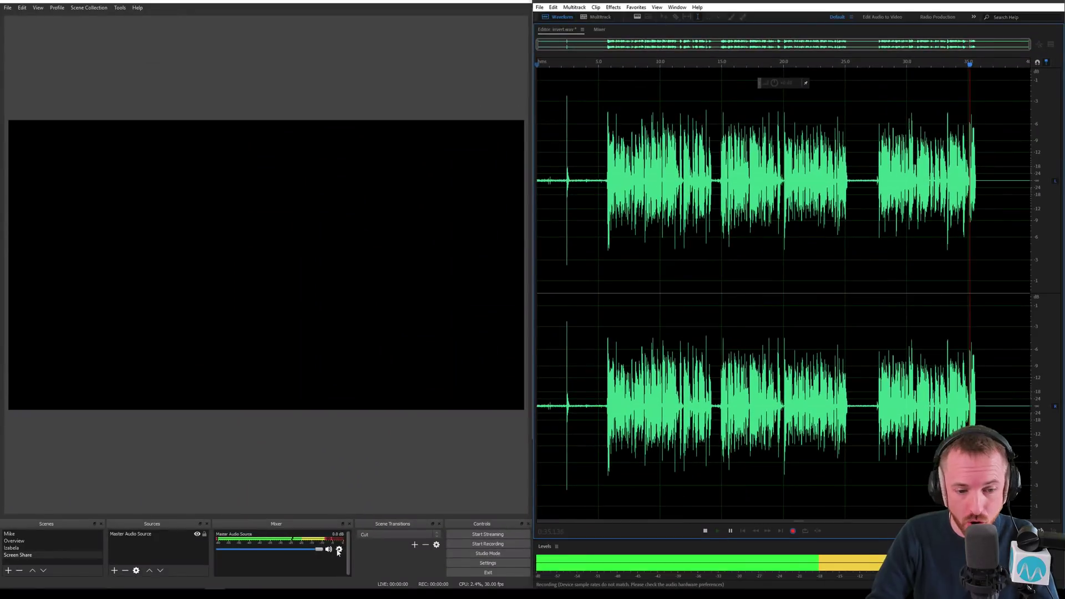
# - Bring up the gear menu for the Master Audio Source in the Mixer panel
pyautogui.click(338, 549)
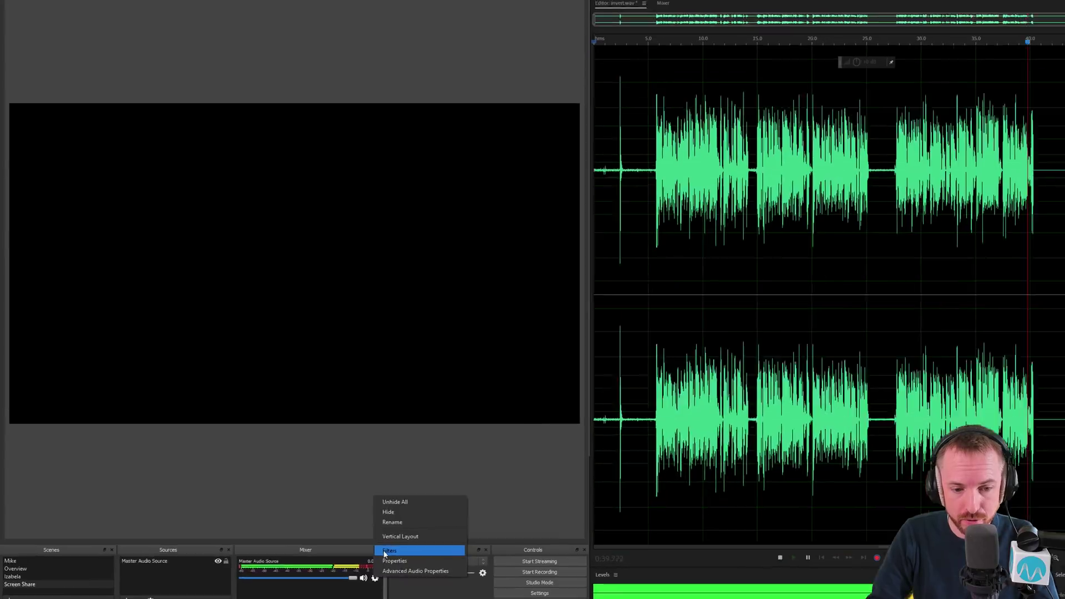
# - Add an Expander filter after Ozone 8 on the Master Audio Source, keeping its default name
pyautogui.click(347, 525)
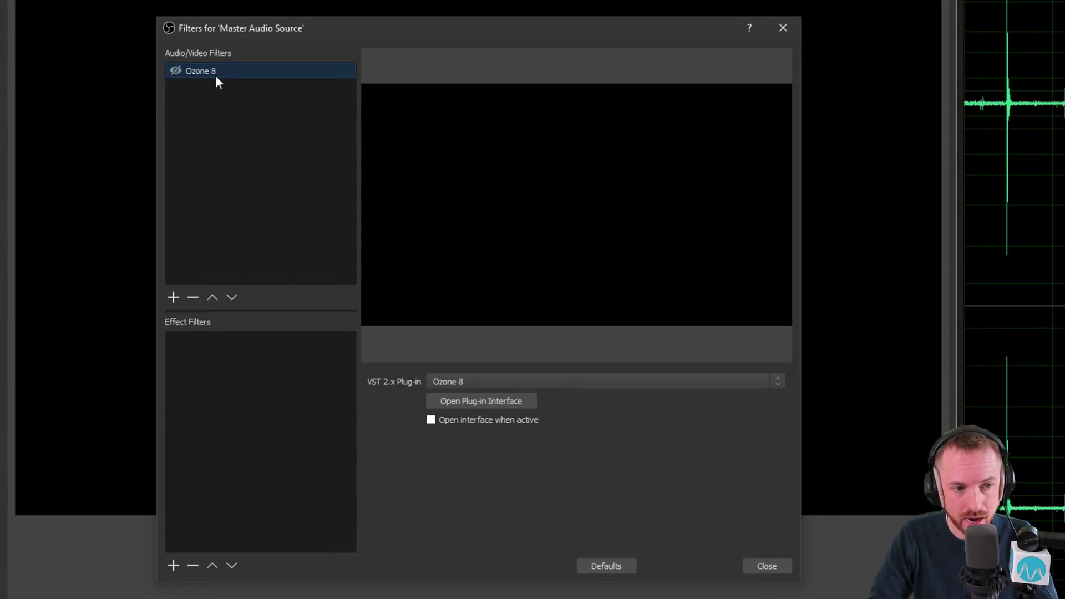
pyautogui.click(173, 299)
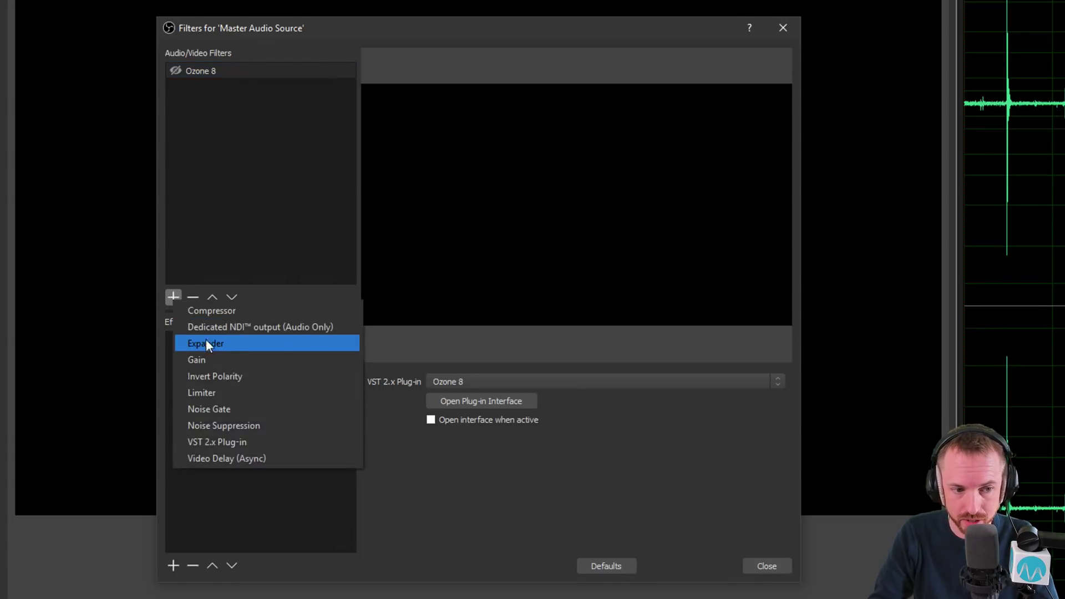
pyautogui.click(231, 342)
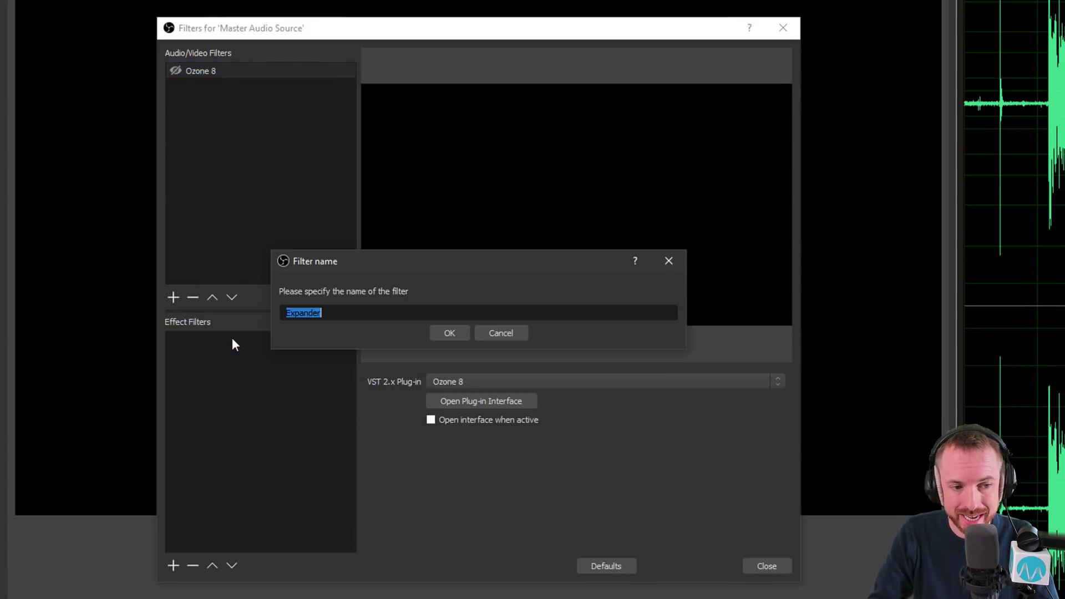
pyautogui.click(436, 331)
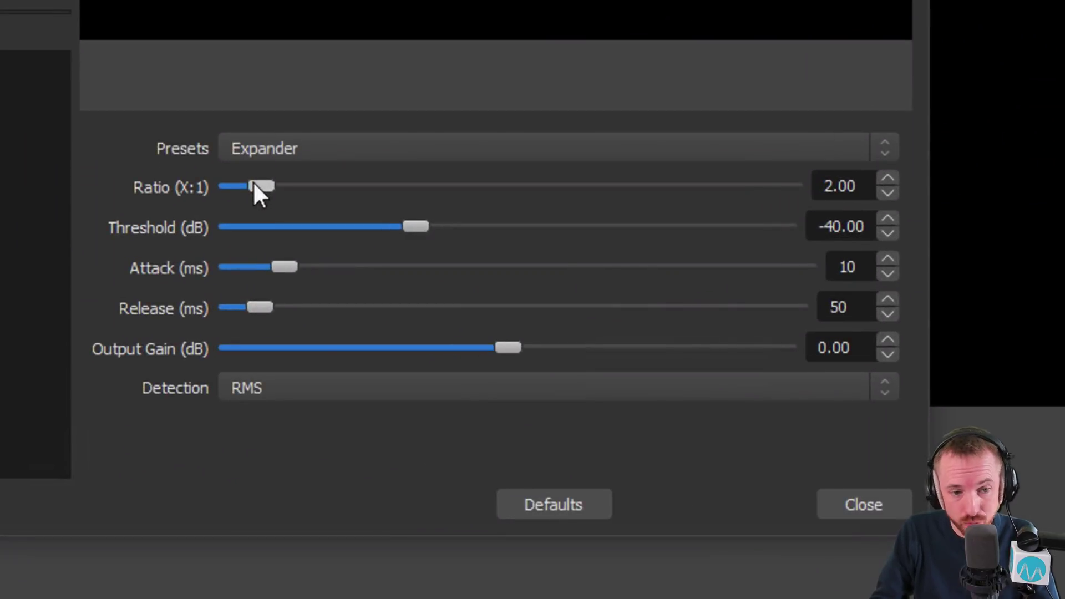
# - Raise the Expander ratio slider to 3.50, leaving the threshold at -40 dB
pyautogui.moveTo(258, 186); pyautogui.dragTo(286, 186)
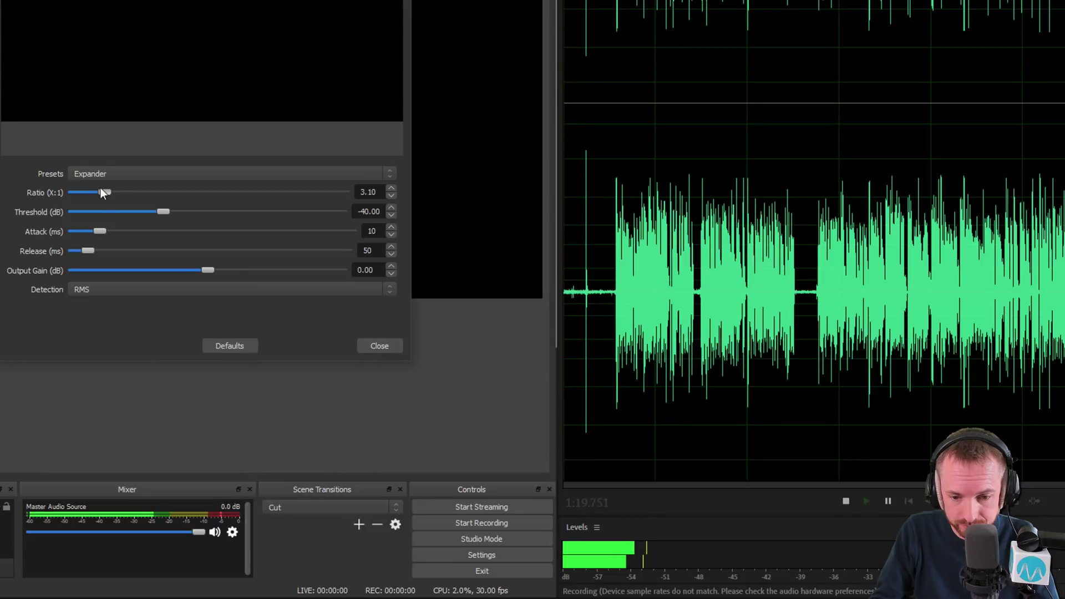
pyautogui.moveTo(101, 192); pyautogui.dragTo(104, 192)
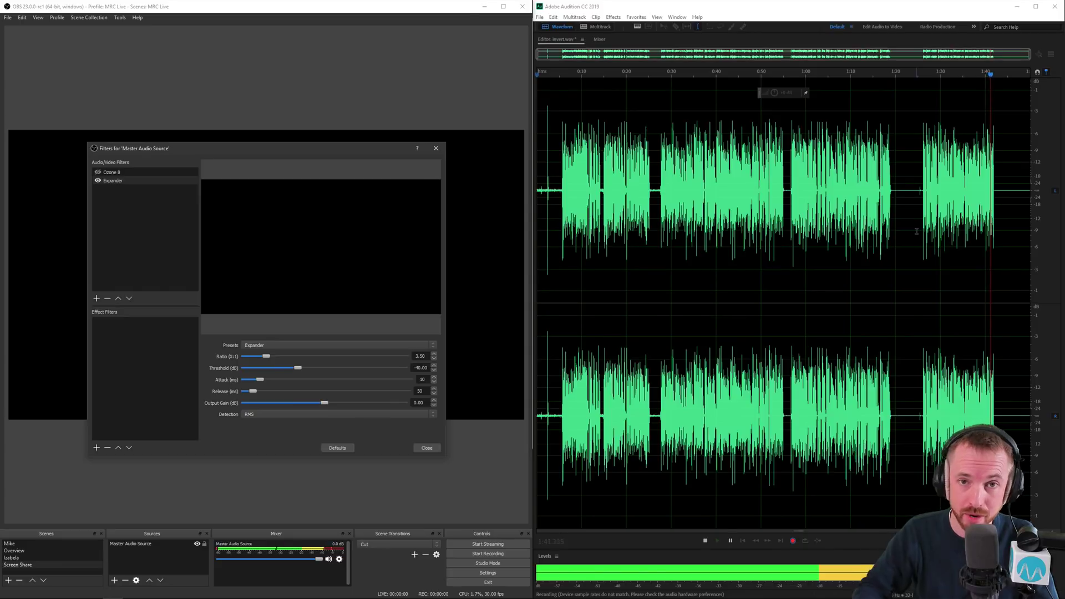
# - Try the Gate preset, then return to the Expander preset with ratio back at 3.50
pyautogui.click(257, 347)
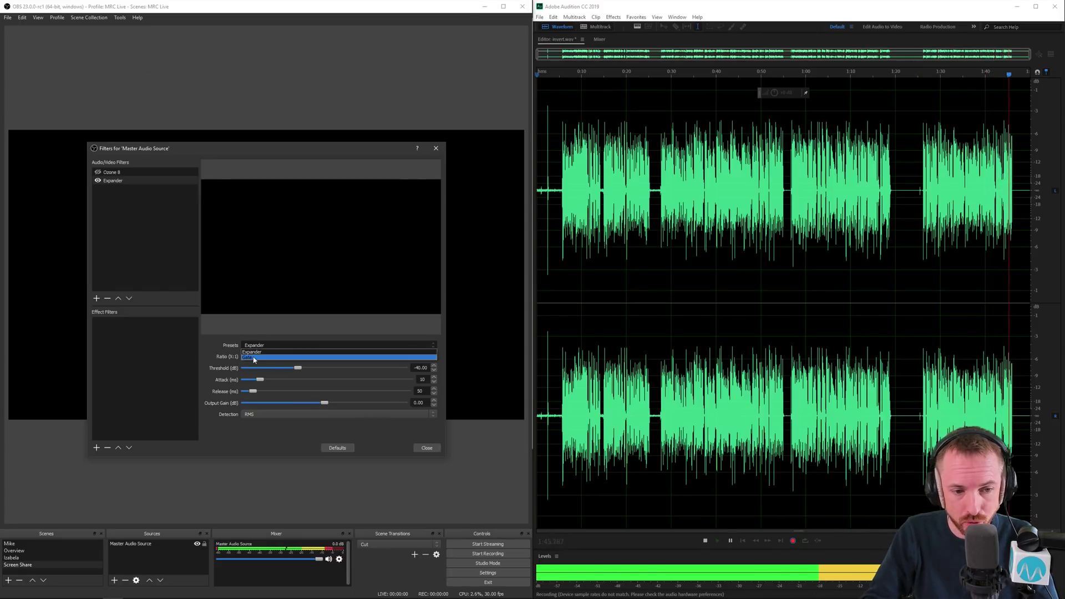
pyautogui.click(365, 357)
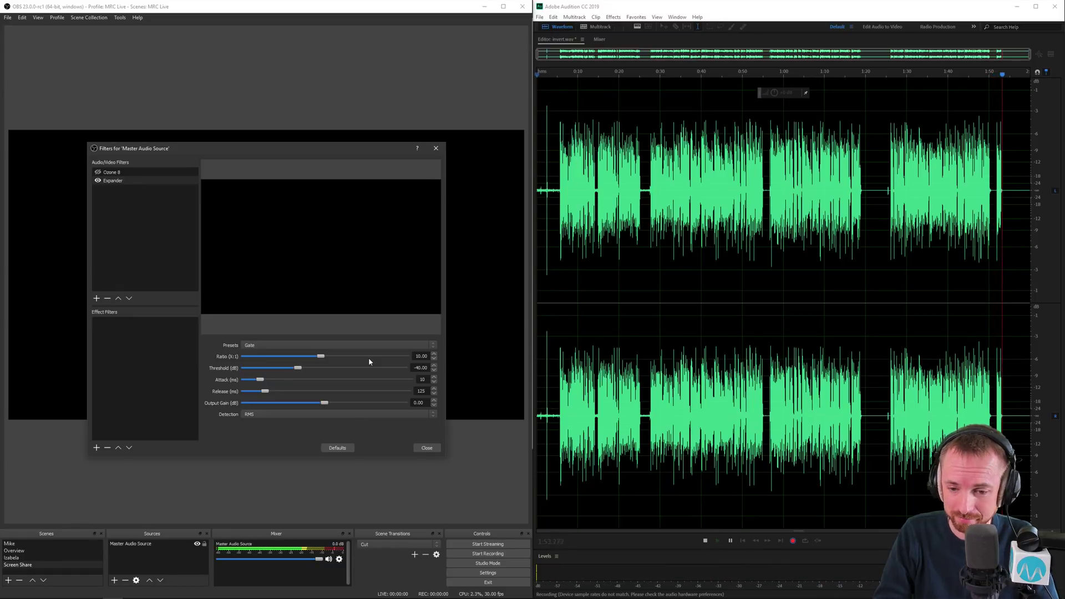
pyautogui.click(366, 346)
pyautogui.click(355, 353)
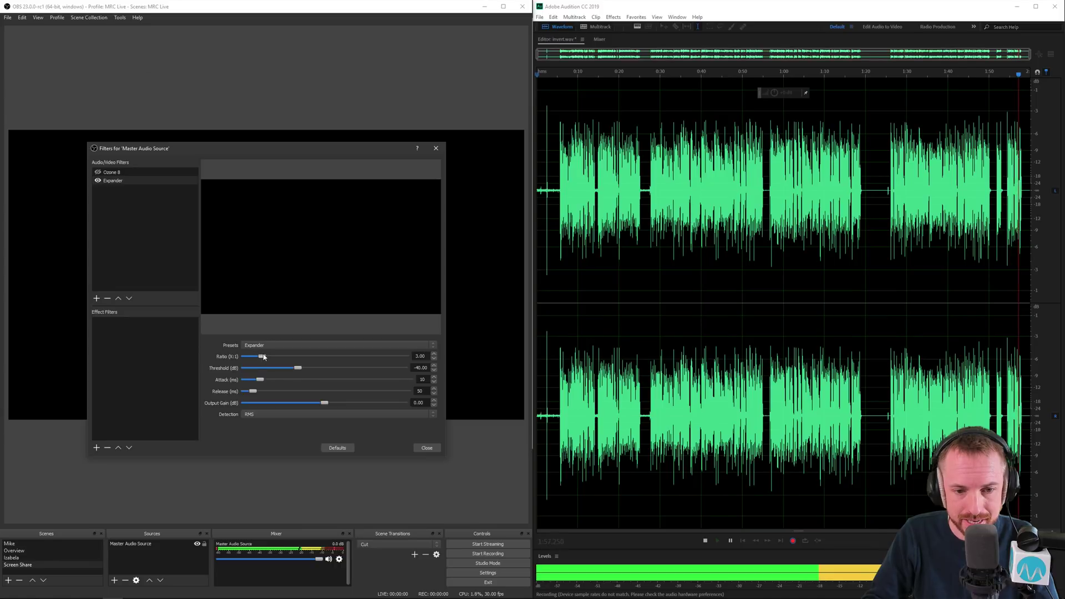
pyautogui.moveTo(263, 357); pyautogui.dragTo(267, 357)
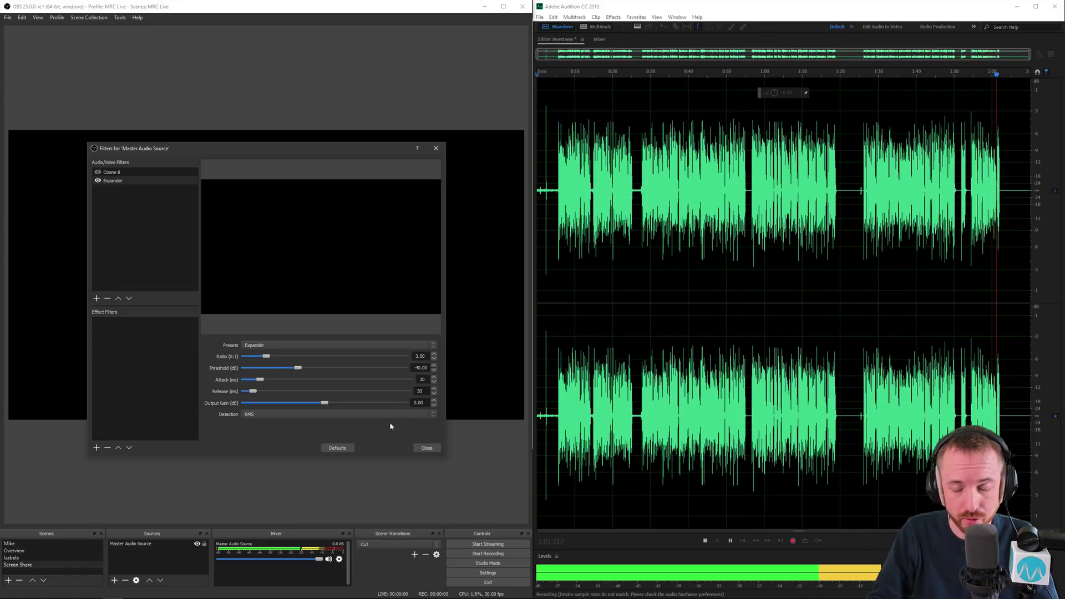
pyautogui.click(96, 298)
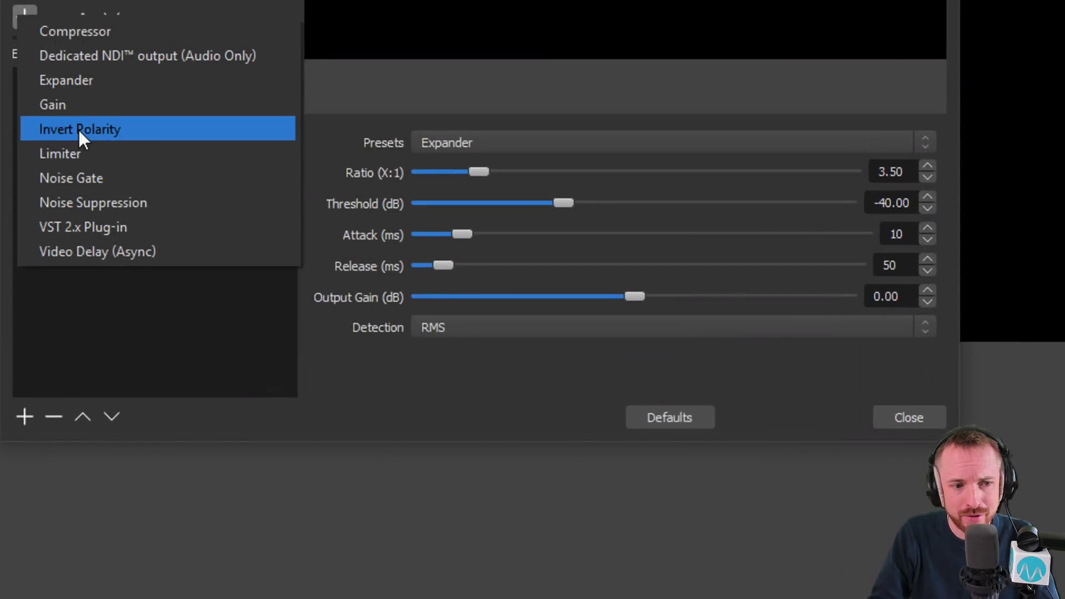
# - Add an Invert Polarity filter after the Expander, keeping its default name
pyautogui.click(79, 131)
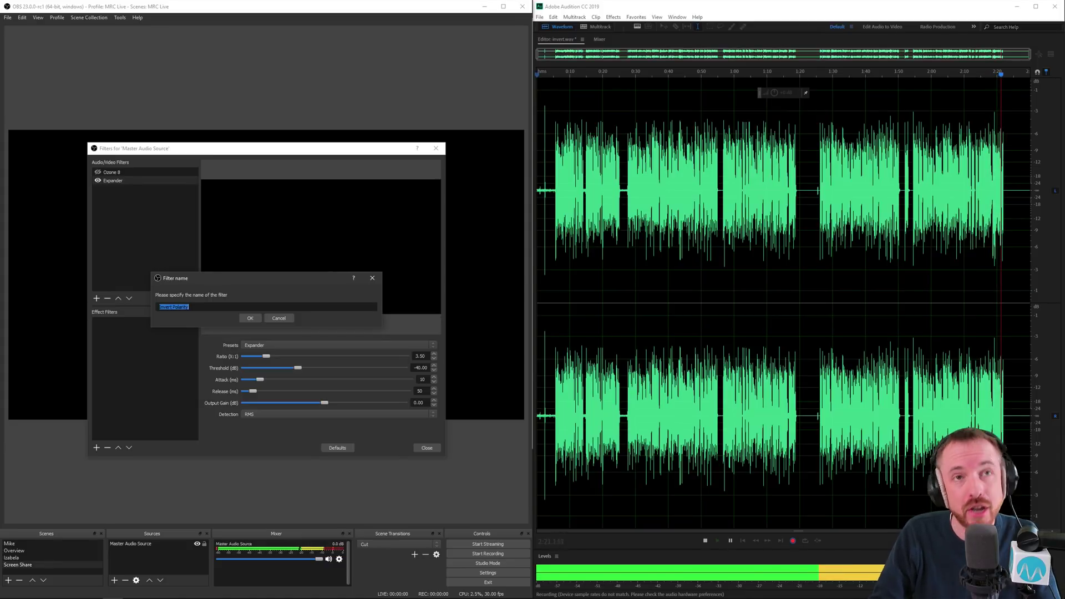
pyautogui.click(251, 318)
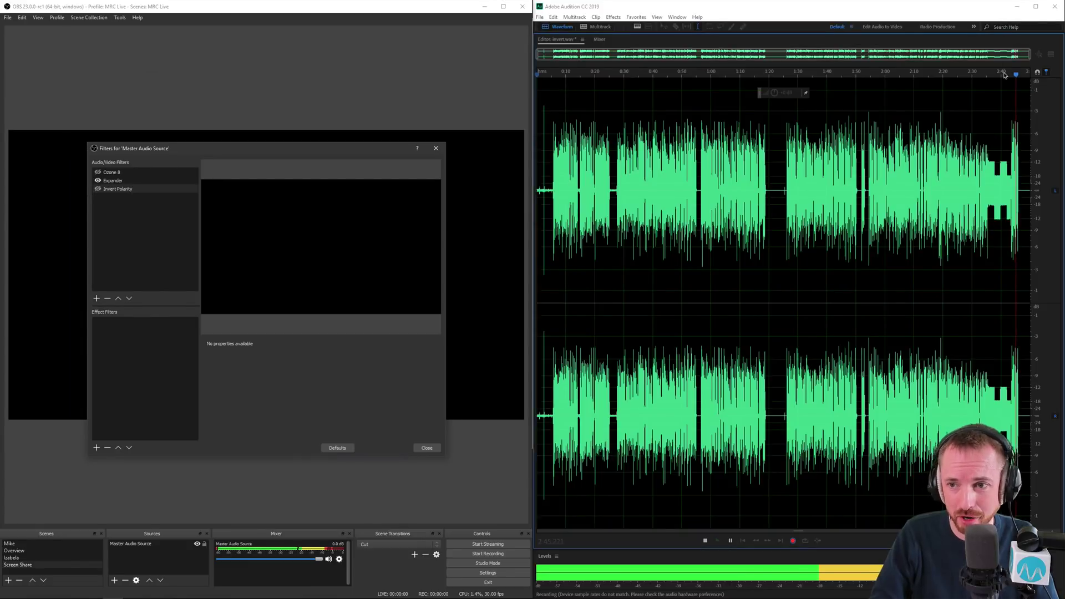
pyautogui.scroll(5, 1005, 74)
pyautogui.scroll(4, 1005, 75)
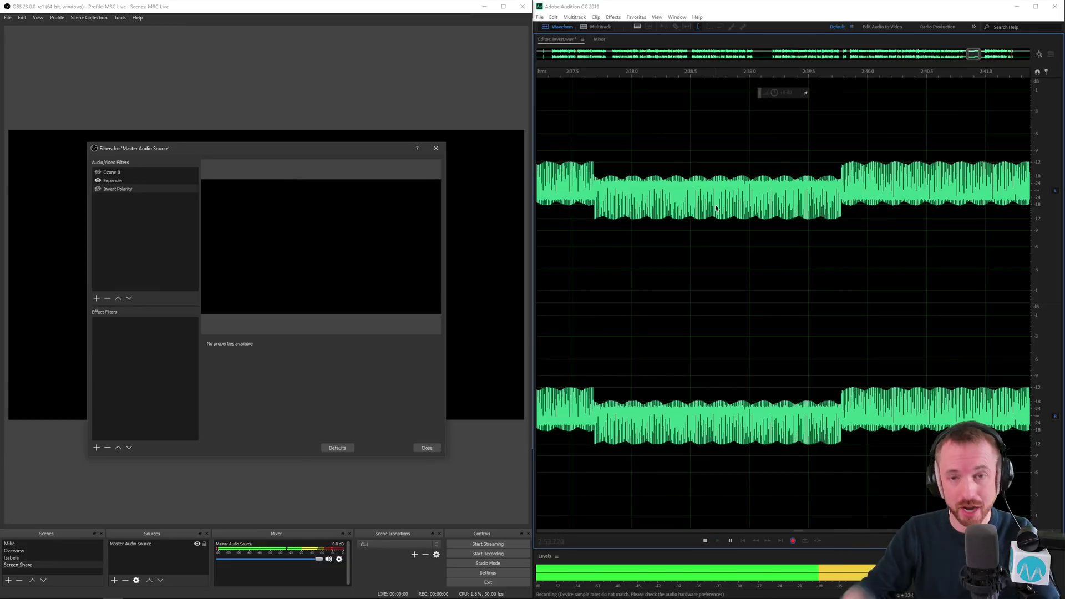
pyautogui.scroll(-5, 694, 79)
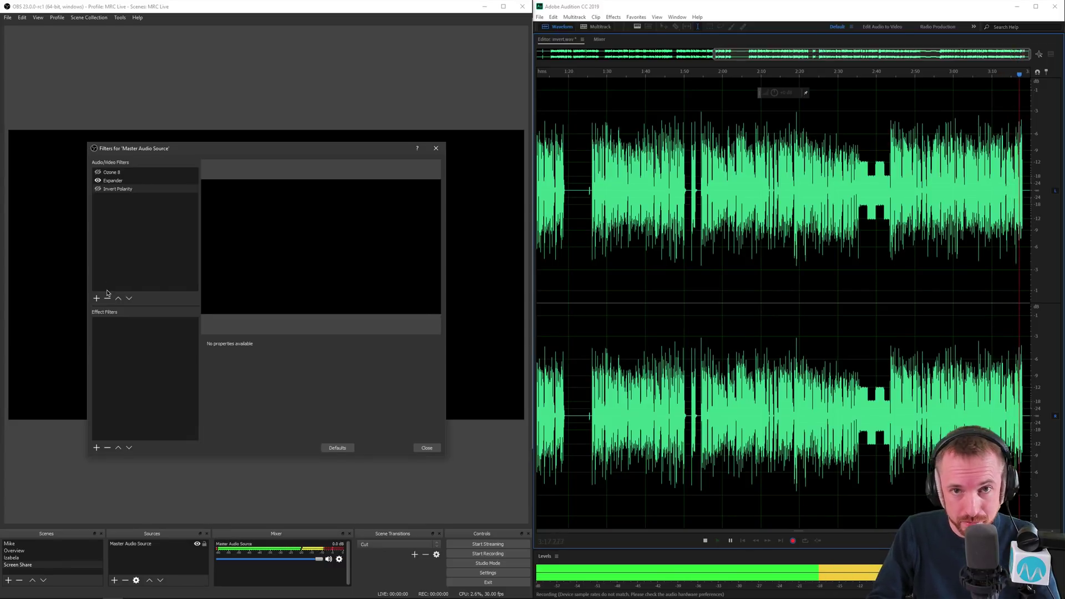
# - Bring up the filter-type menu below the Ozone 8, Expander, Invert Polarity list
pyautogui.click(97, 299)
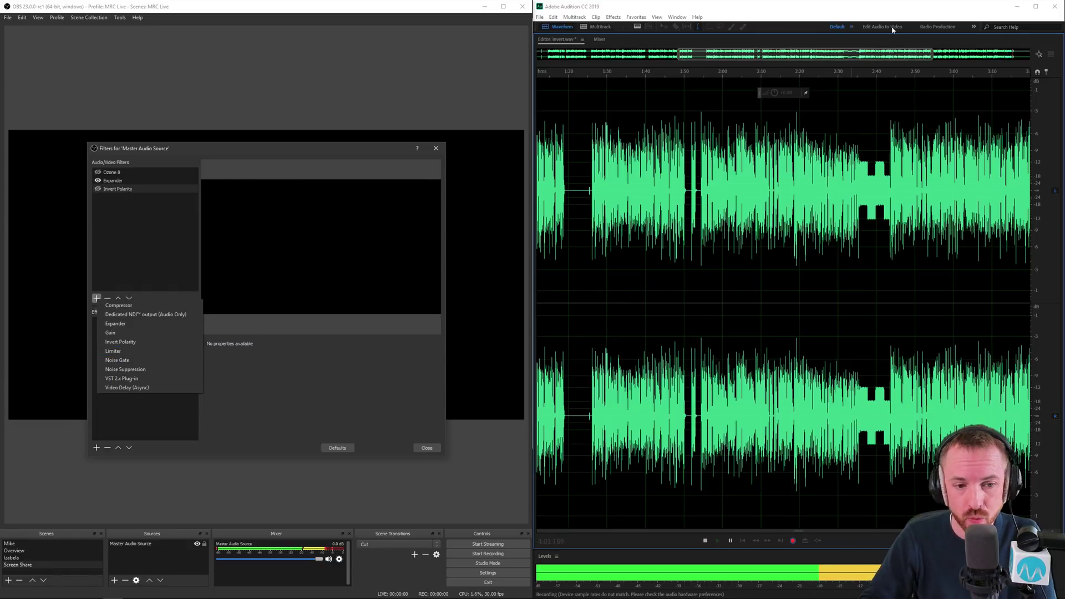
# - Add a Limiter filter at the chain's end and lower its threshold below the -6 dB default
pyautogui.click(792, 70)
pyautogui.scroll(-3, 791, 69)
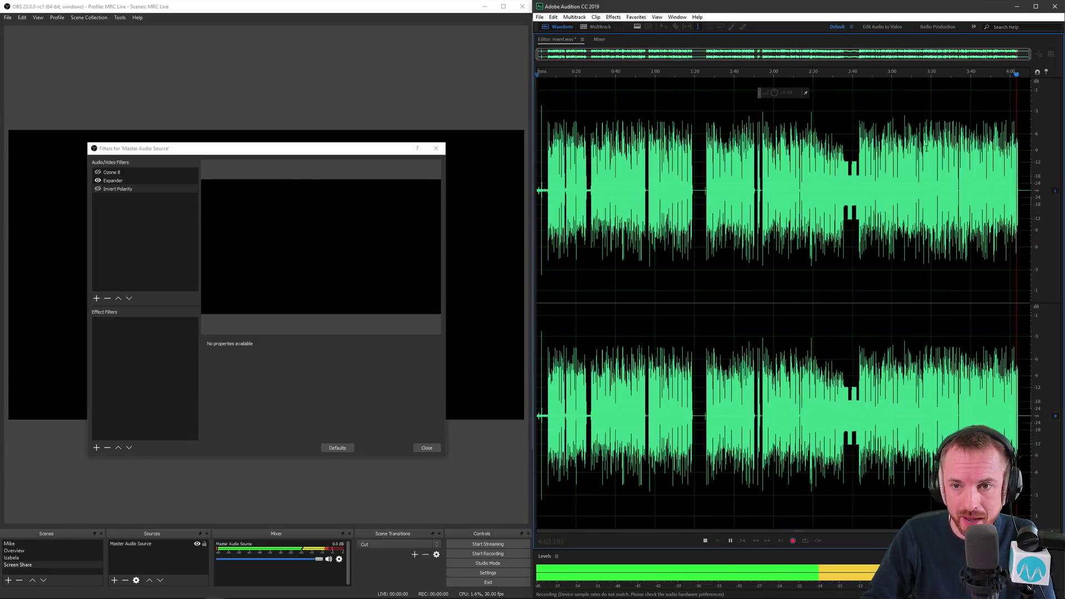
pyautogui.click(97, 298)
pyautogui.click(119, 350)
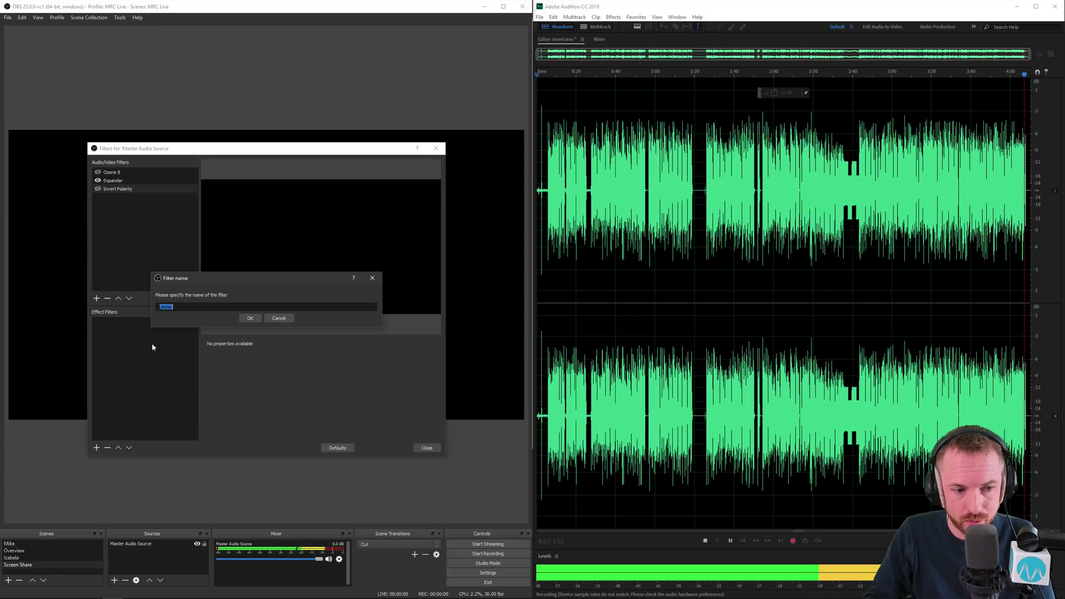
pyautogui.click(254, 314)
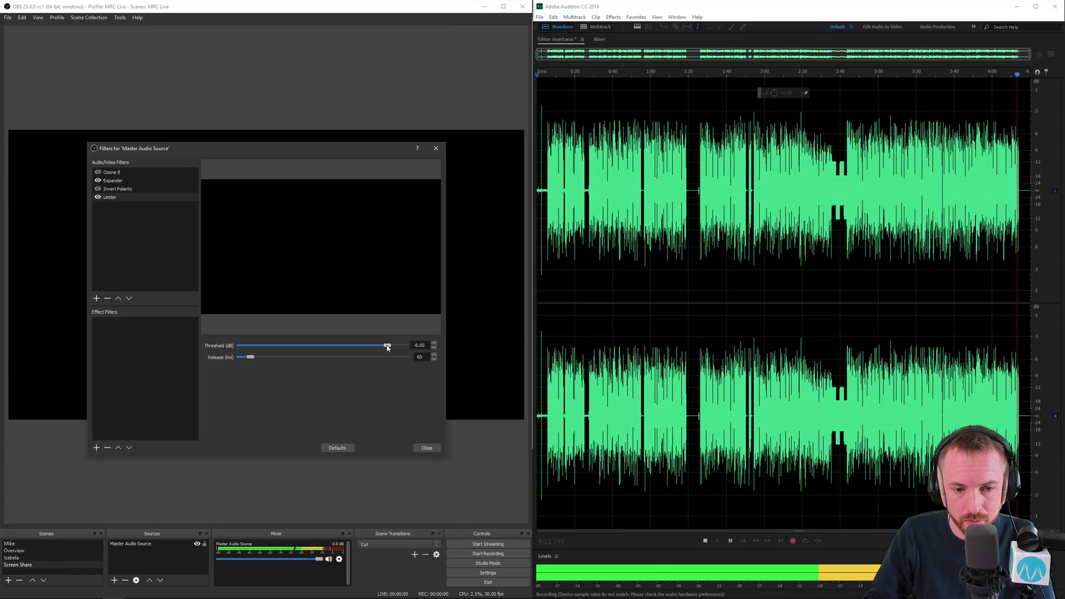
pyautogui.moveTo(387, 345); pyautogui.dragTo(351, 347)
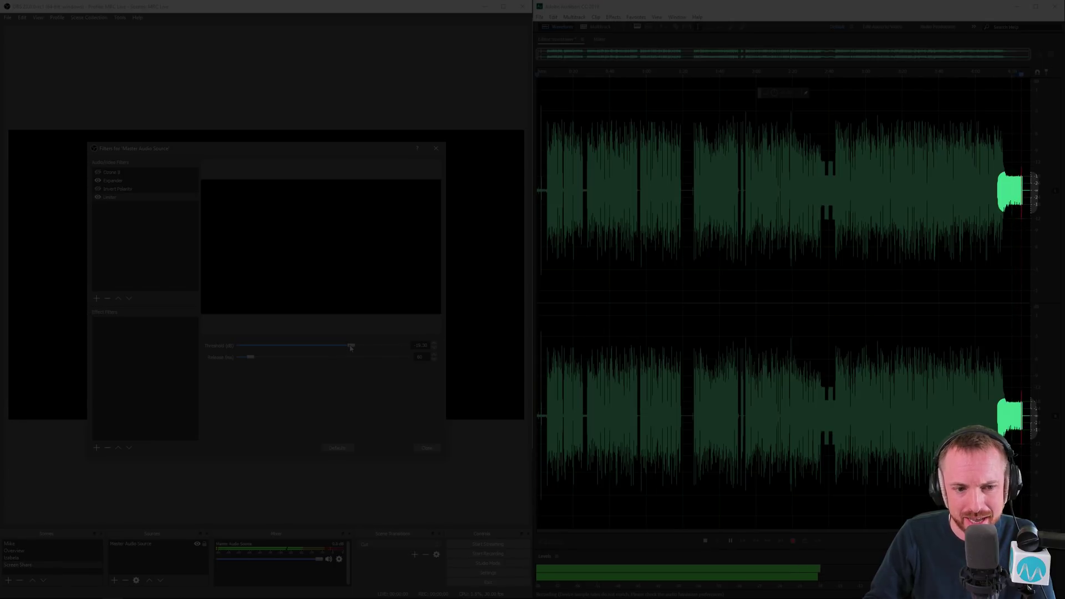
# - Enter -1 as the Limiter threshold so it reads -1.00 dB, release staying 60 ms
pyautogui.moveTo(352, 347); pyautogui.dragTo(406, 347)
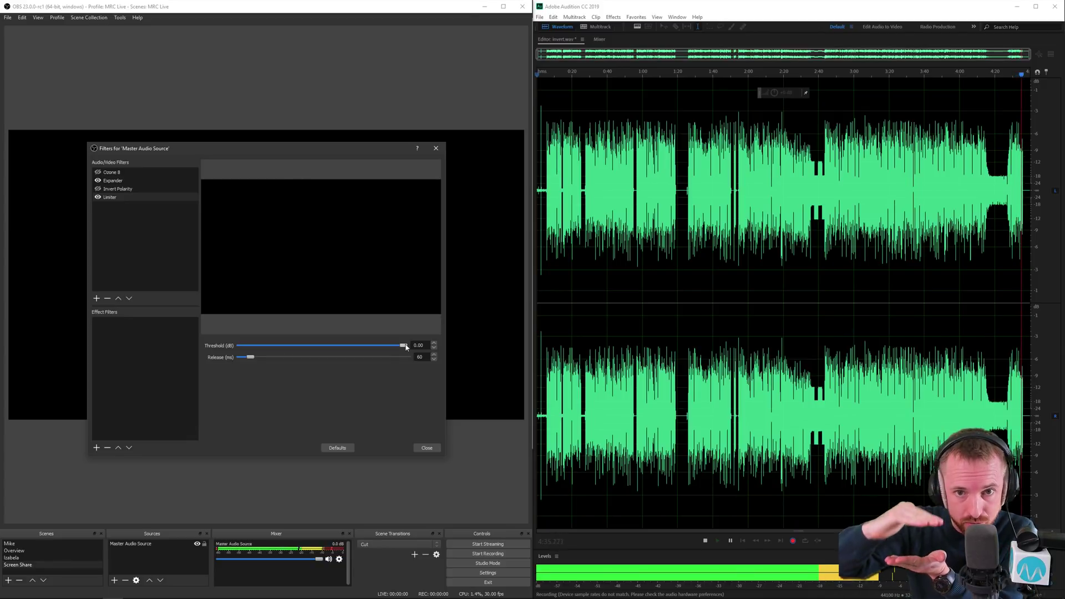
pyautogui.doubleClick(419, 345)
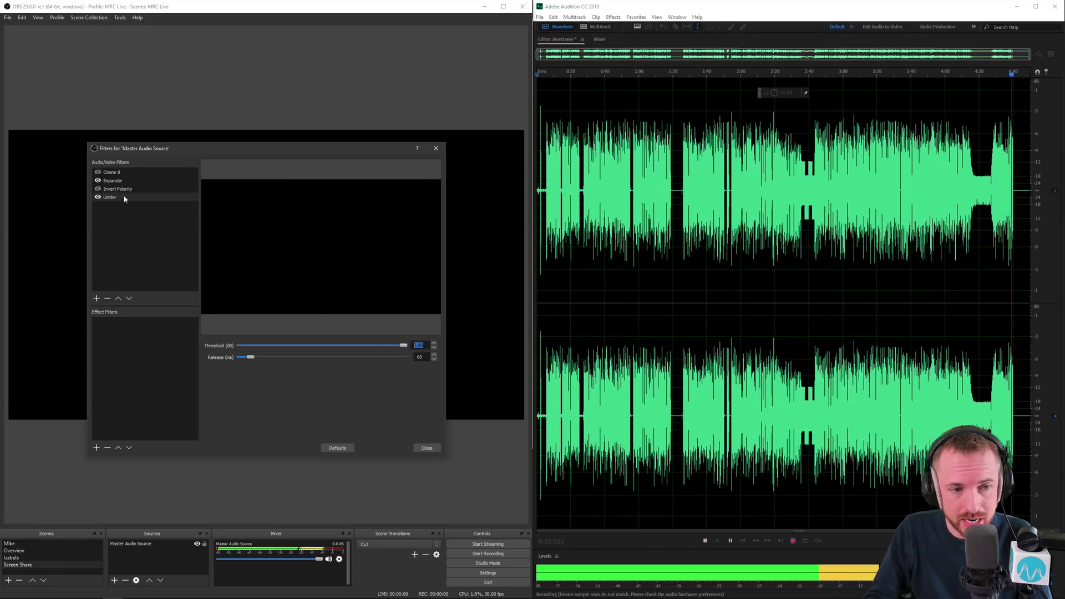
pyautogui.write('-1')
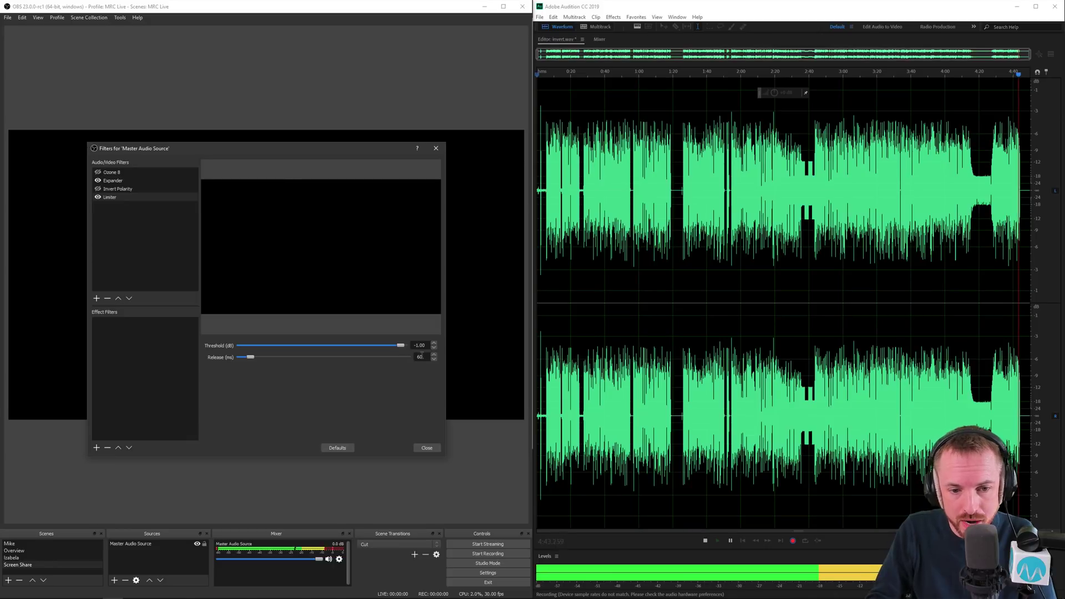
pyautogui.press('Tab')
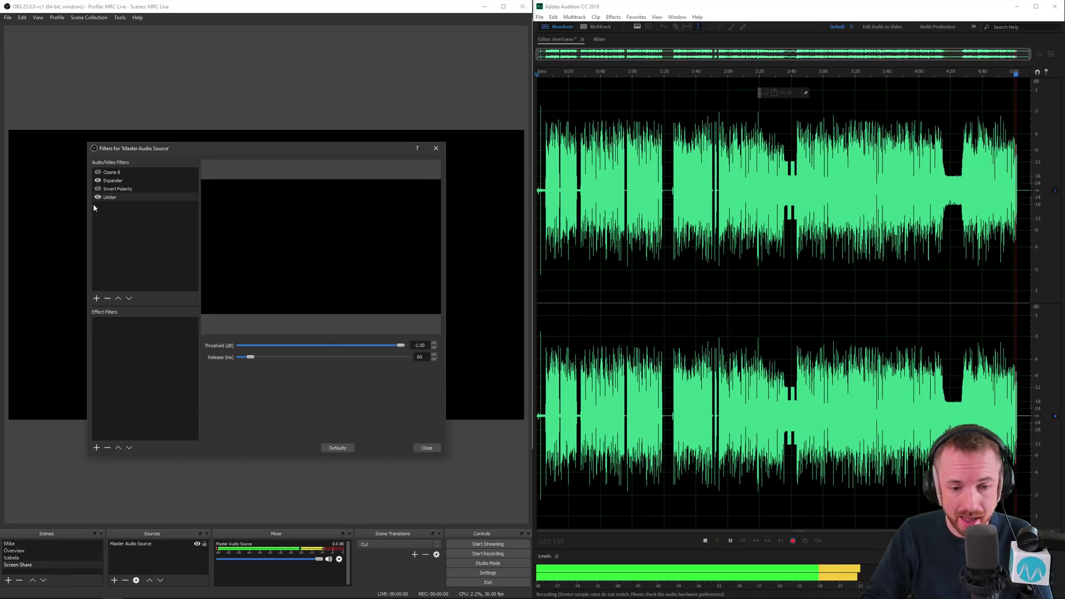
# - Close the filters, check Audio settings without changes, then show the Master Audio Source's Advanced Audio Properties
pyautogui.click(426, 448)
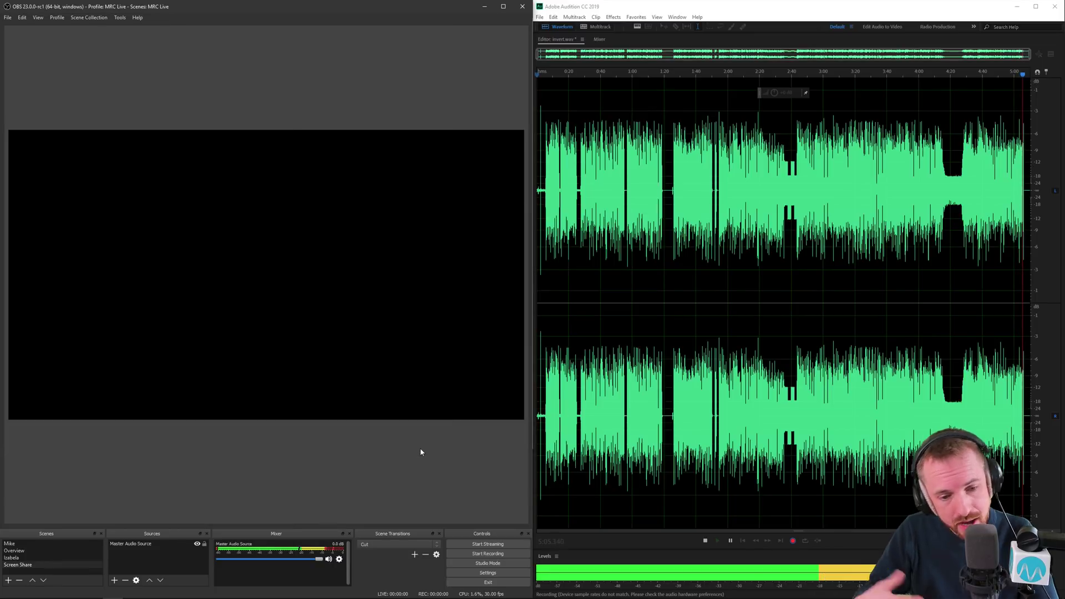
pyautogui.click(468, 573)
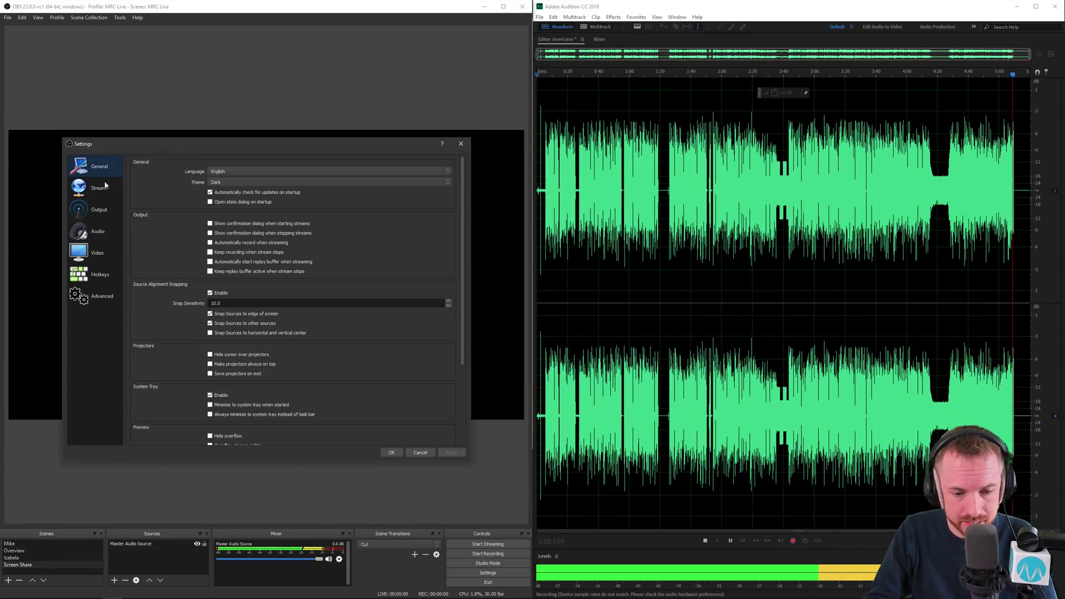
pyautogui.click(99, 229)
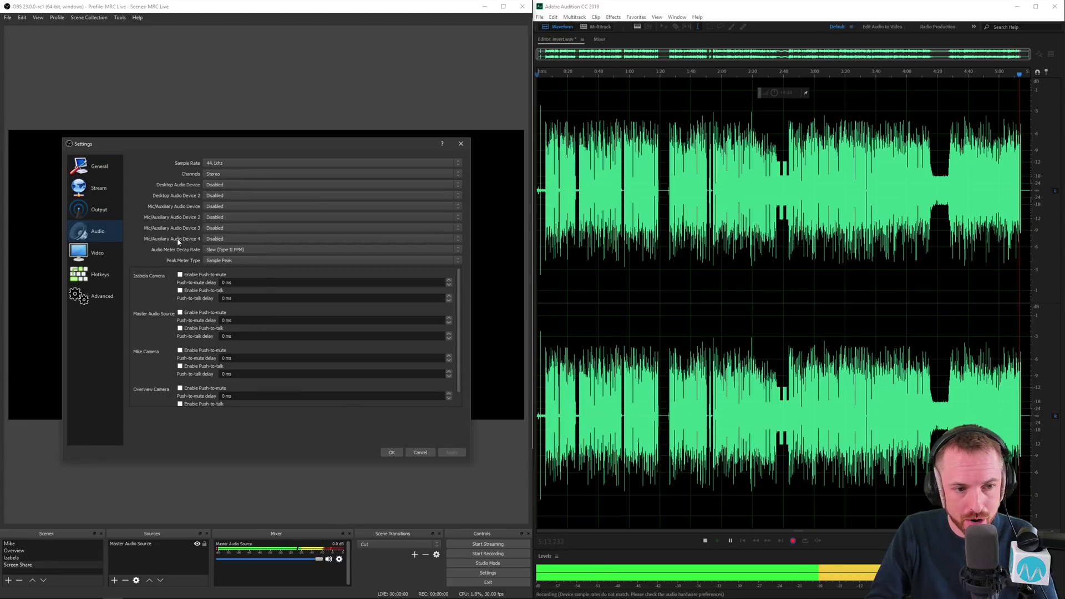
pyautogui.click(423, 452)
pyautogui.click(339, 559)
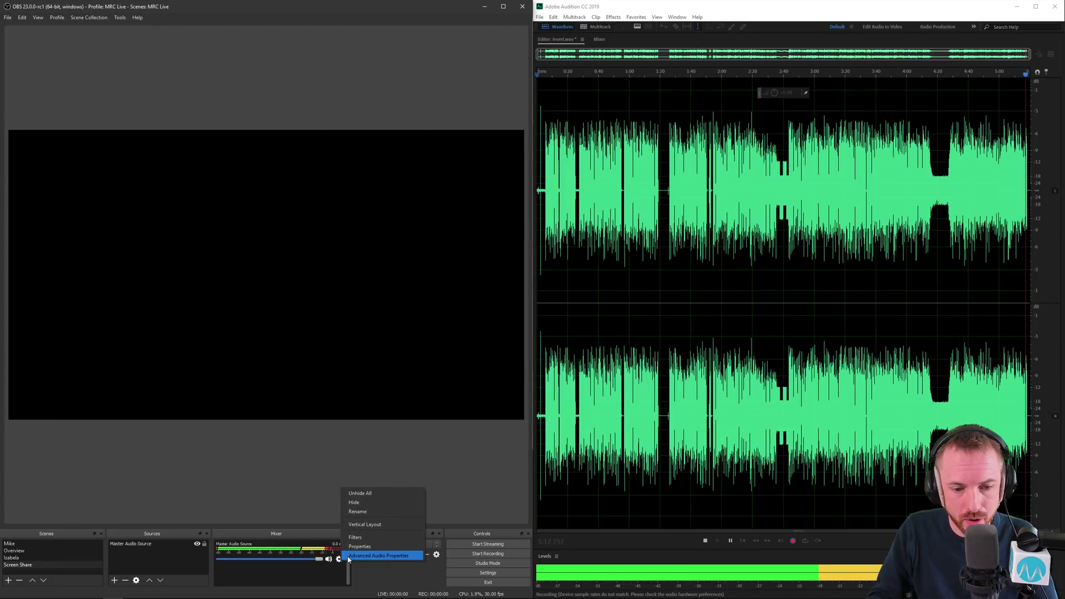
pyautogui.click(369, 557)
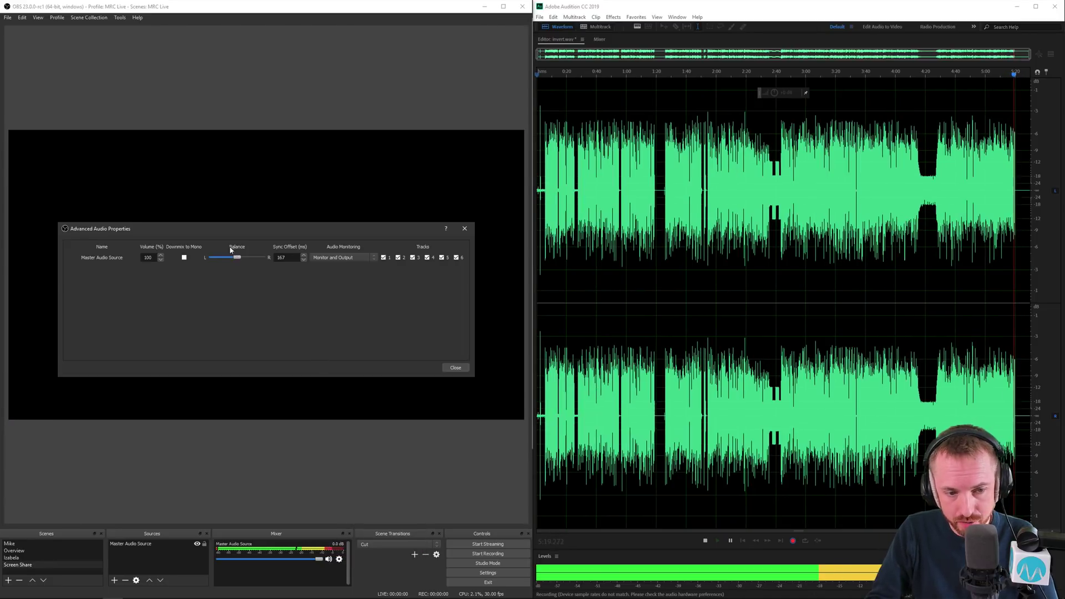